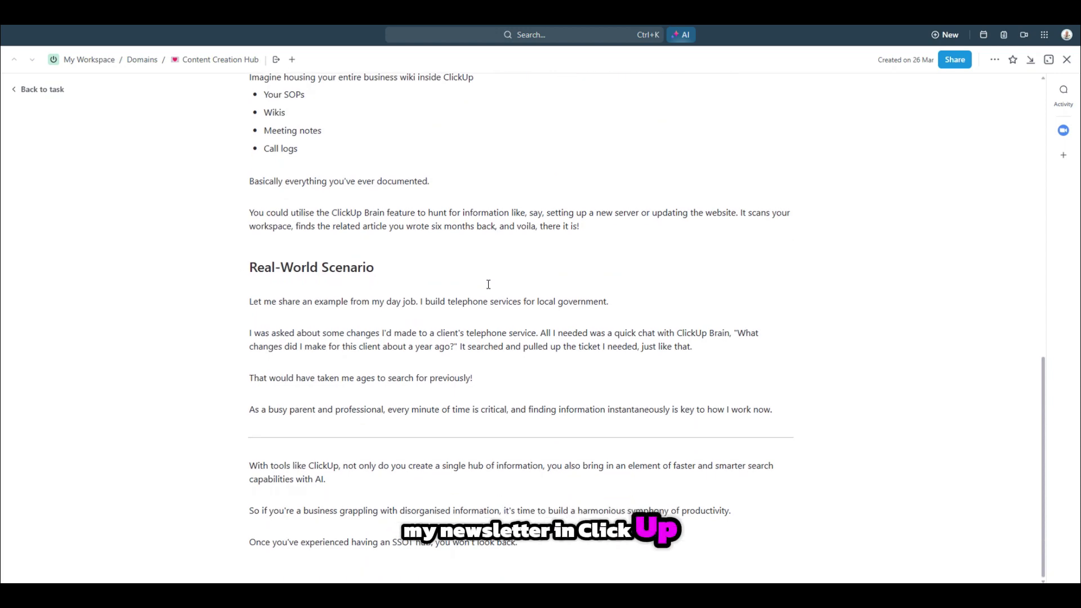
Return the Single Source of Truth article from the full-screen description to the normal task view and check the task's activity
scroll(479, 332, up, 15)
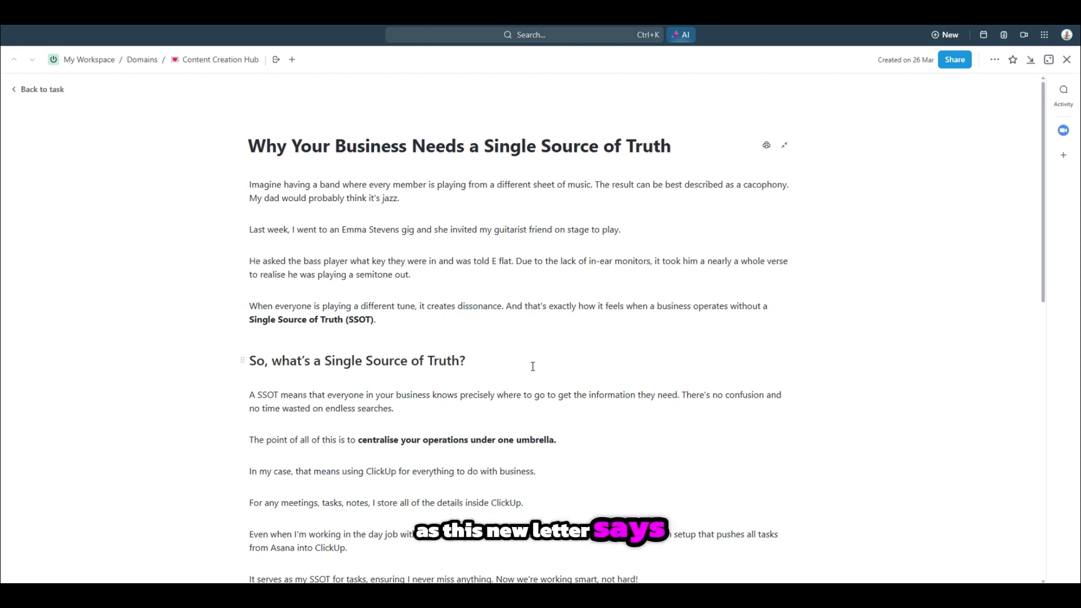
scroll(563, 365, down, 4)
scroll(662, 310, up, 4)
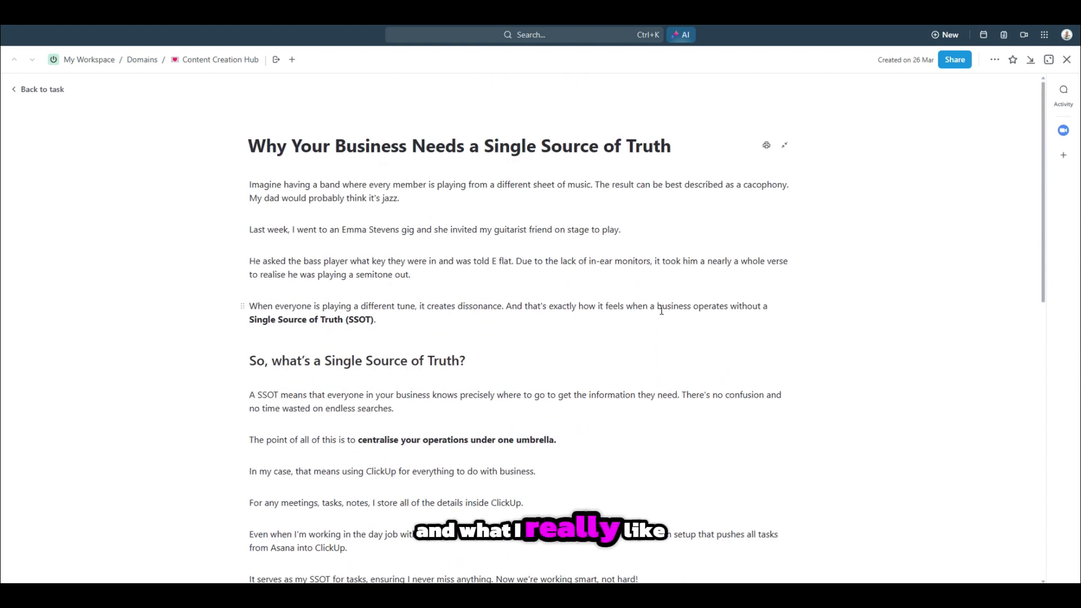
click(784, 146)
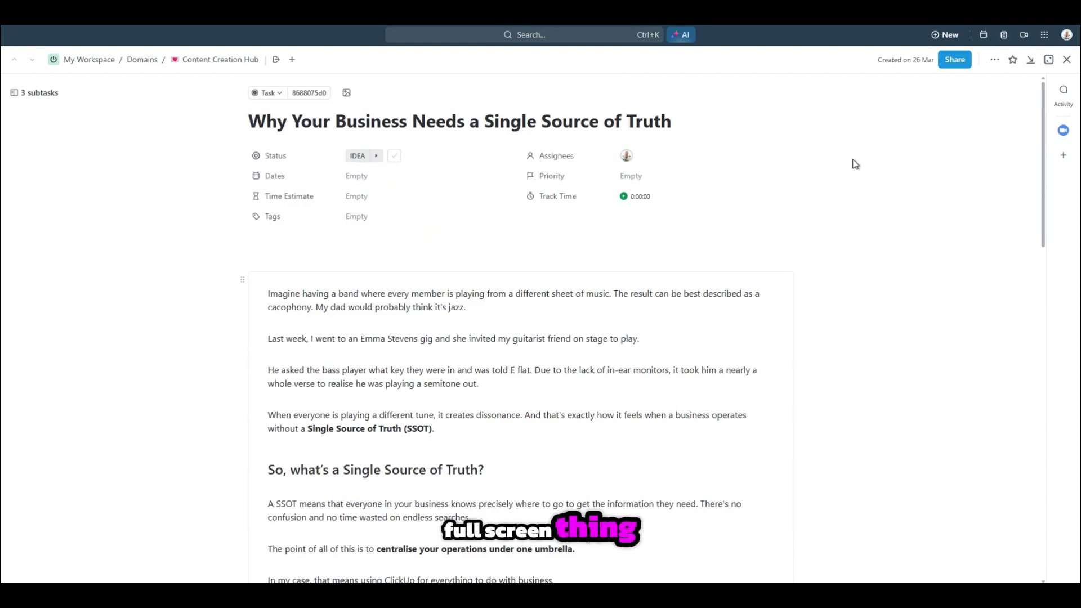
click(1063, 92)
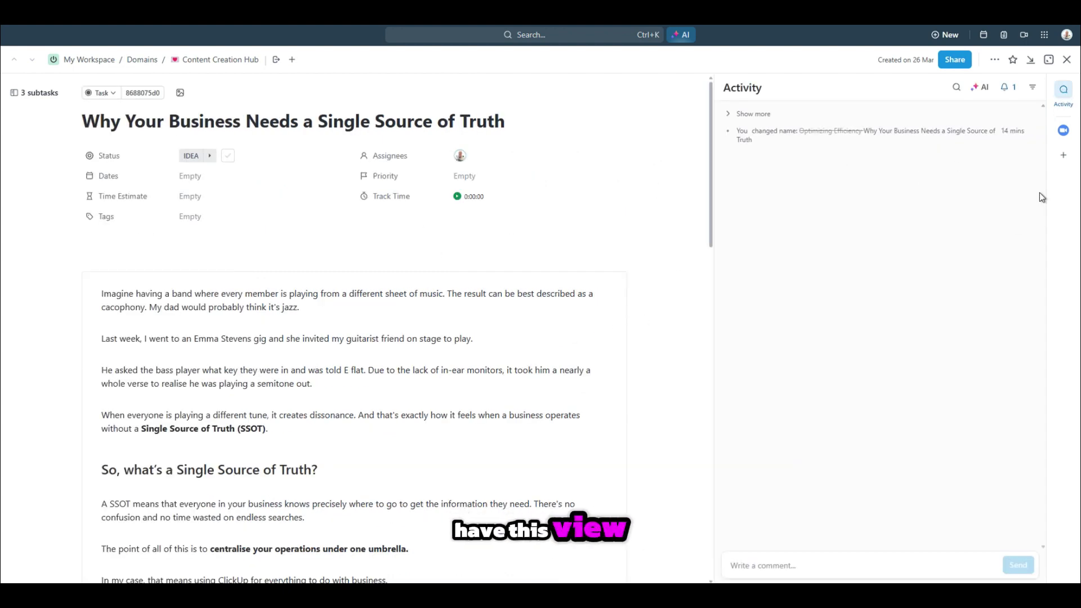
click(1063, 92)
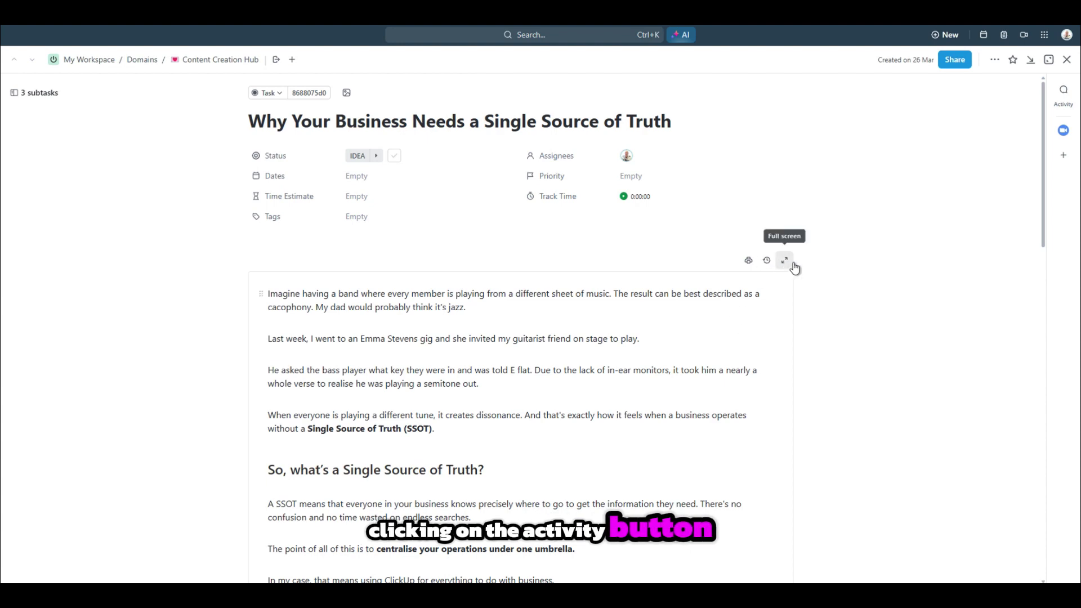
Expand the article's description to full screen and read through the whole newsletter text
click(786, 261)
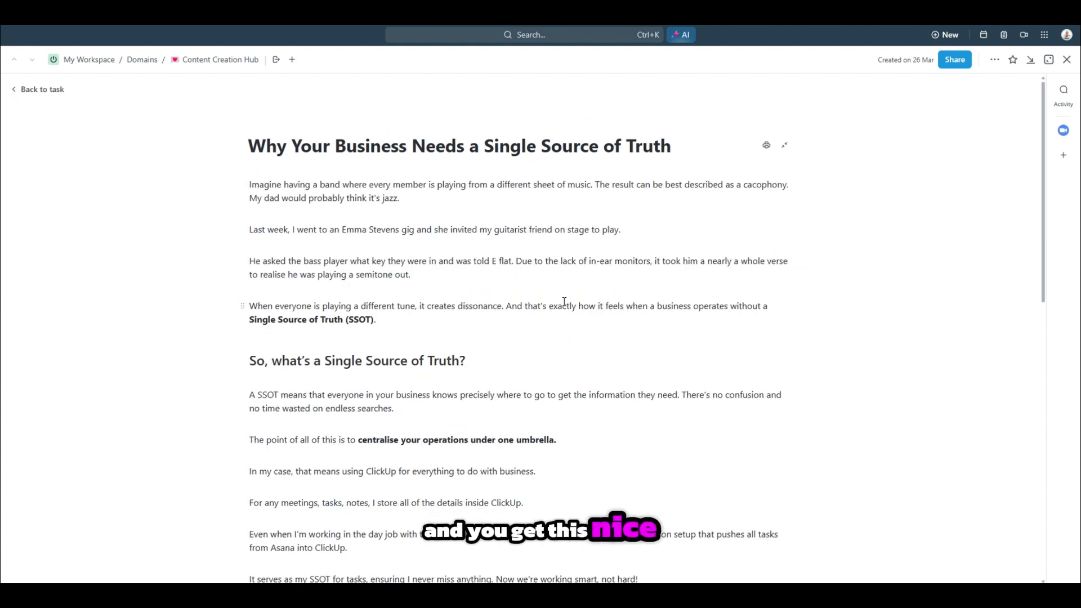
scroll(564, 302, down, 7)
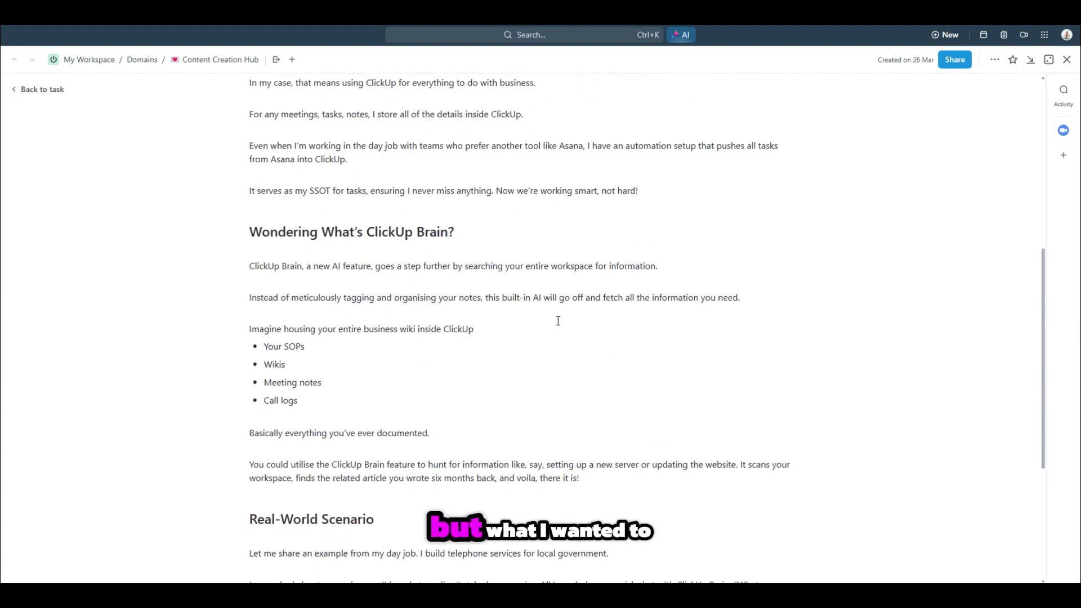
scroll(558, 321, down, 5)
scroll(555, 322, up, 10)
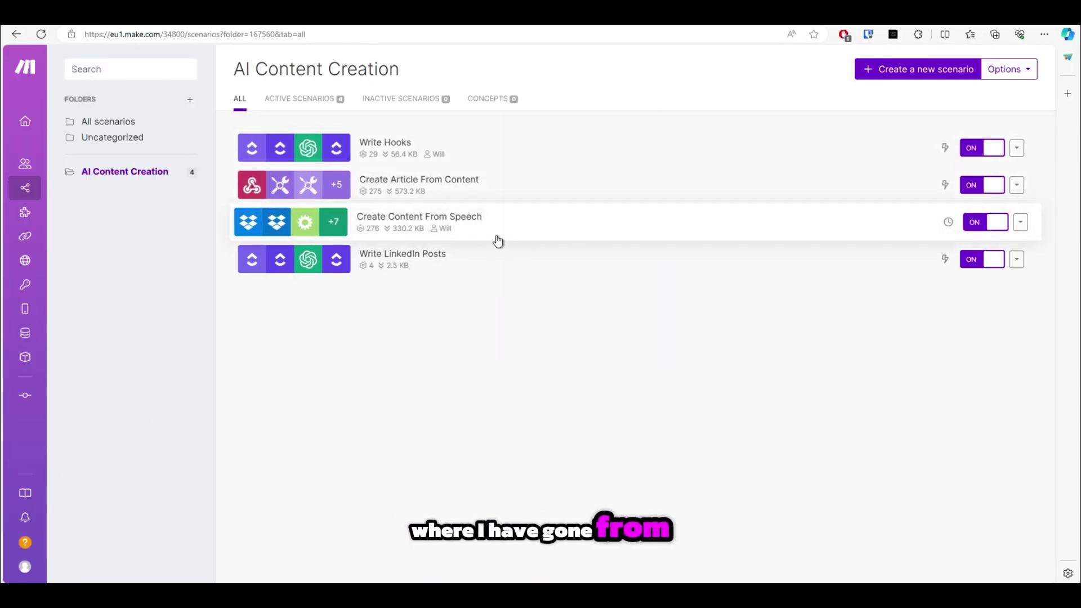
Switch to Make and view the Create Content From Speech and Create Article From Content scenarios in the AI Content Creation folder
click(517, 235)
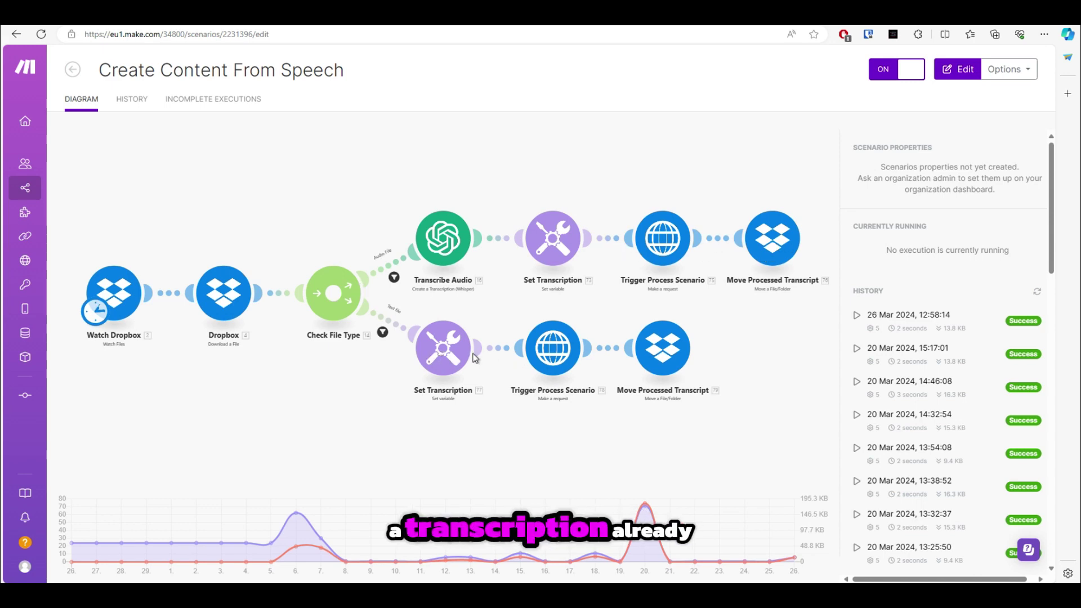
click(73, 69)
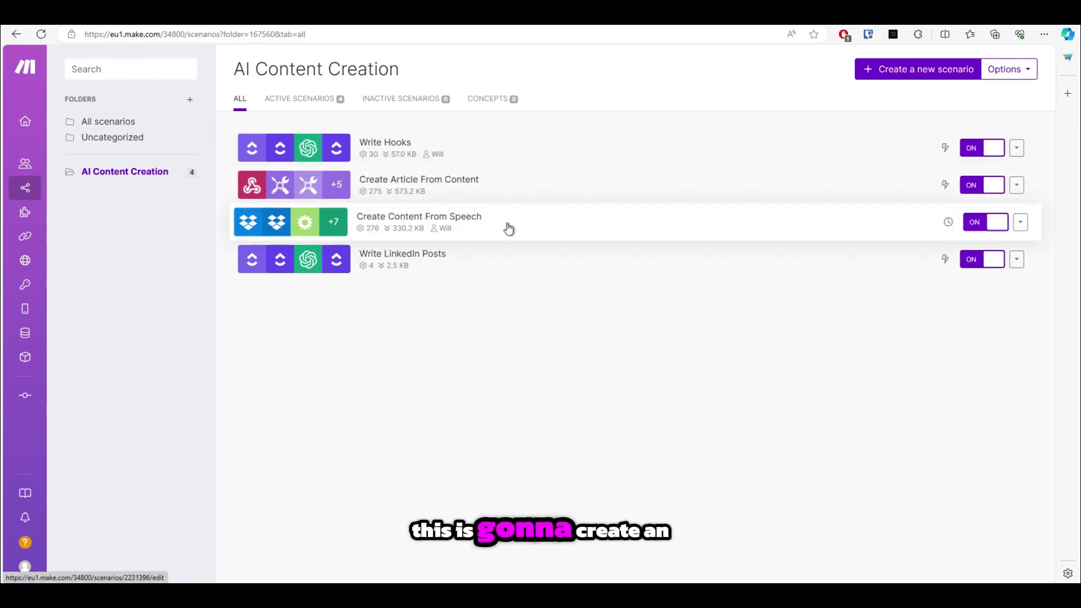
click(529, 189)
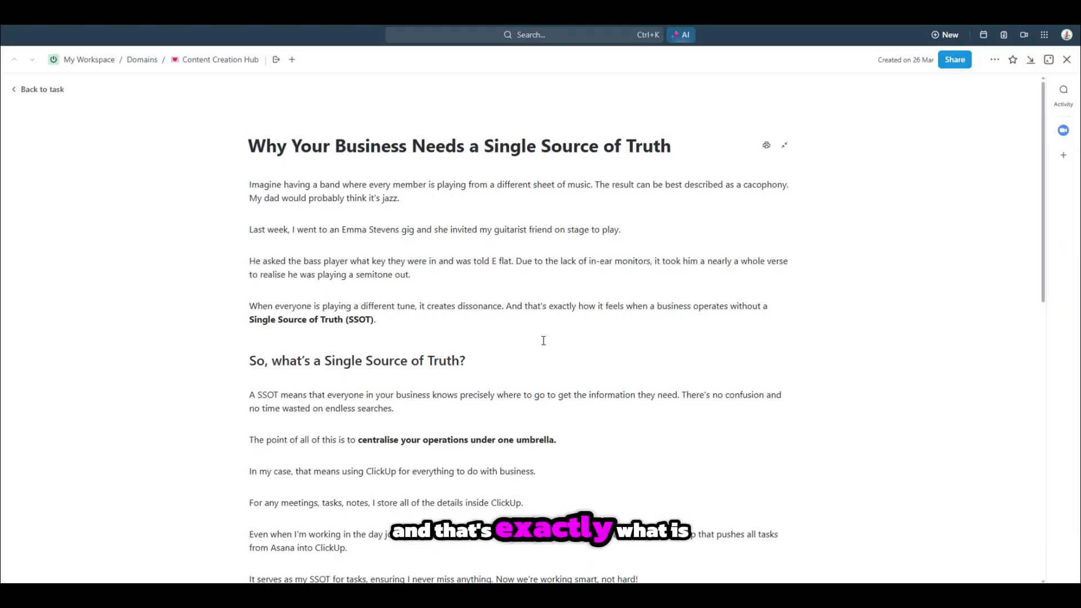
Switch back to ClickUp and read through the edited Single Source of Truth article
scroll(543, 340, down, 10)
scroll(520, 381, up, 2)
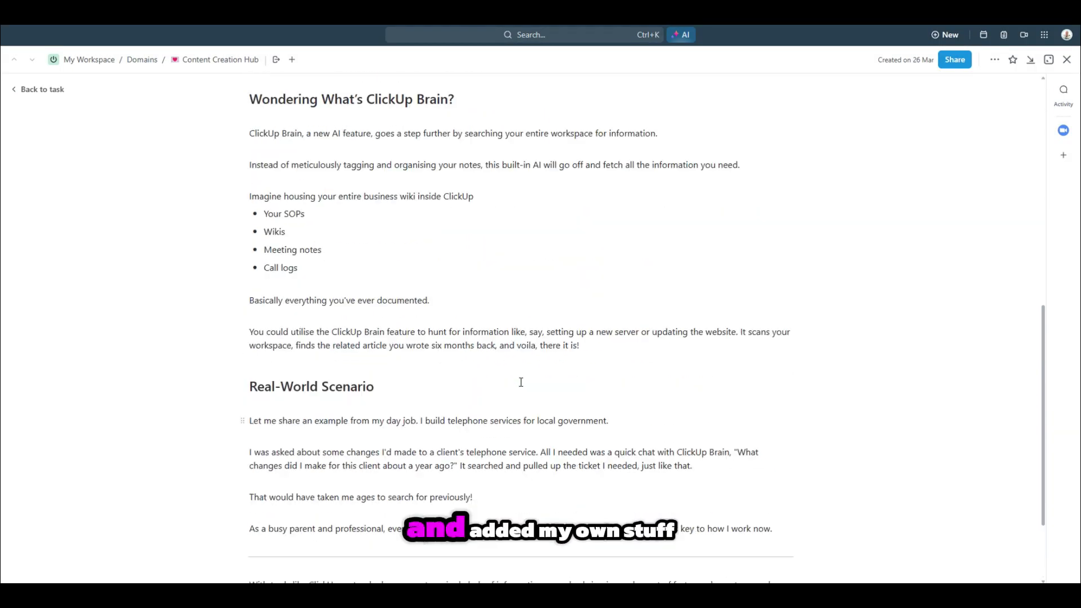
scroll(521, 381, up, 10)
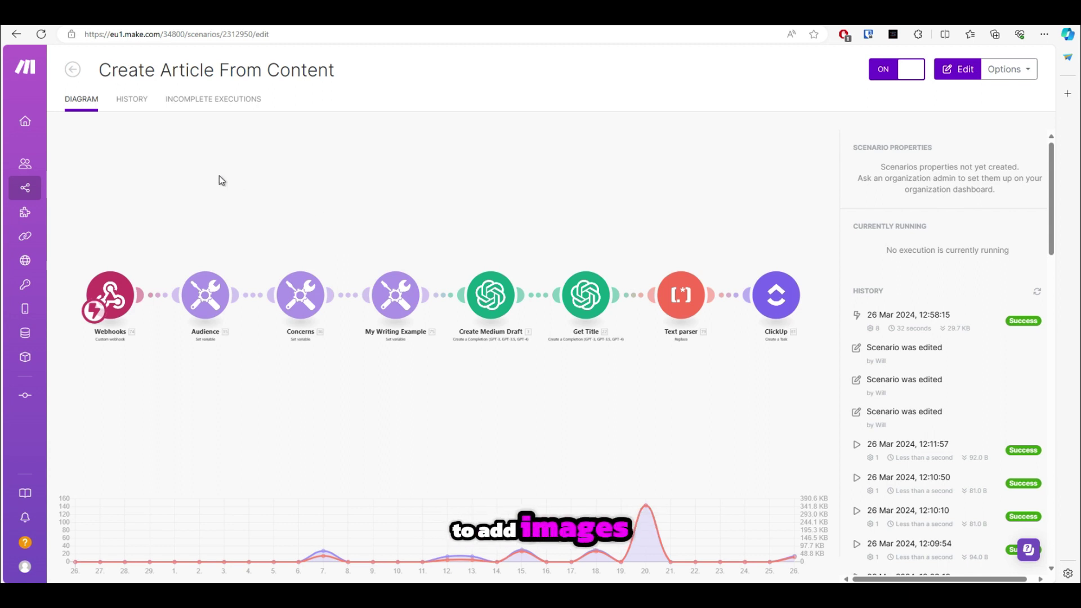
Switch to Make and open the Write LinkedIn Posts scenario from the AI Content Creation folder
click(73, 70)
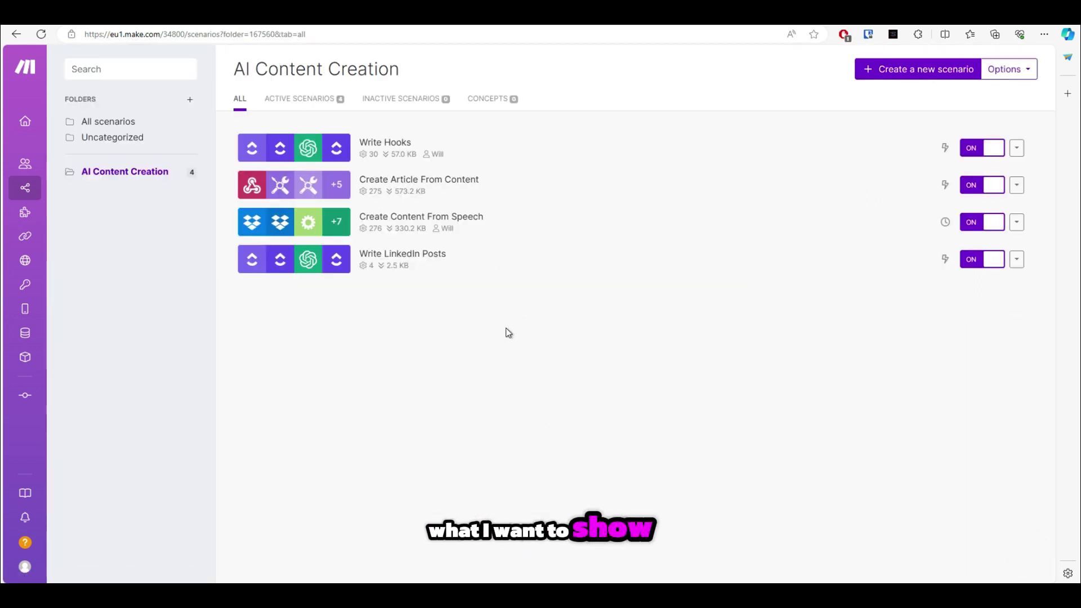
click(474, 272)
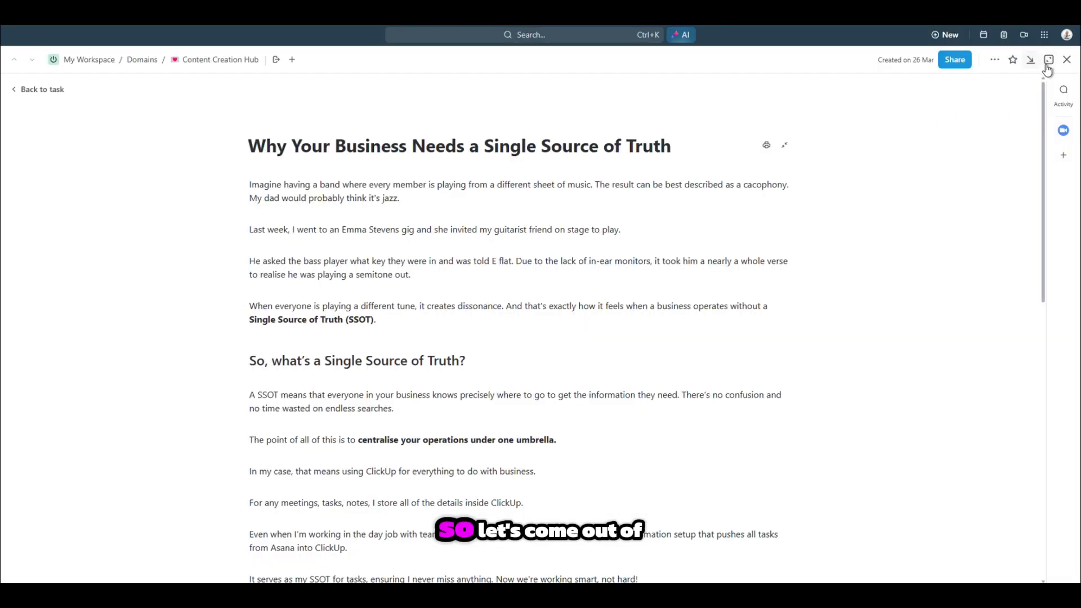
Switch to ClickUp, show the article task in the default layout, and set its status to In Progress
click(1047, 67)
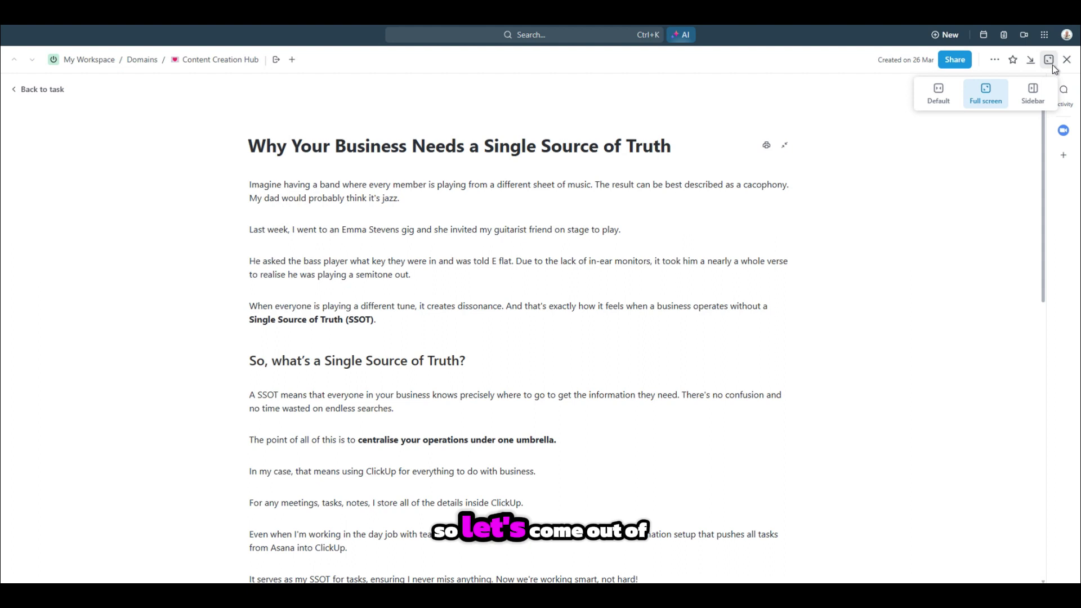
click(952, 101)
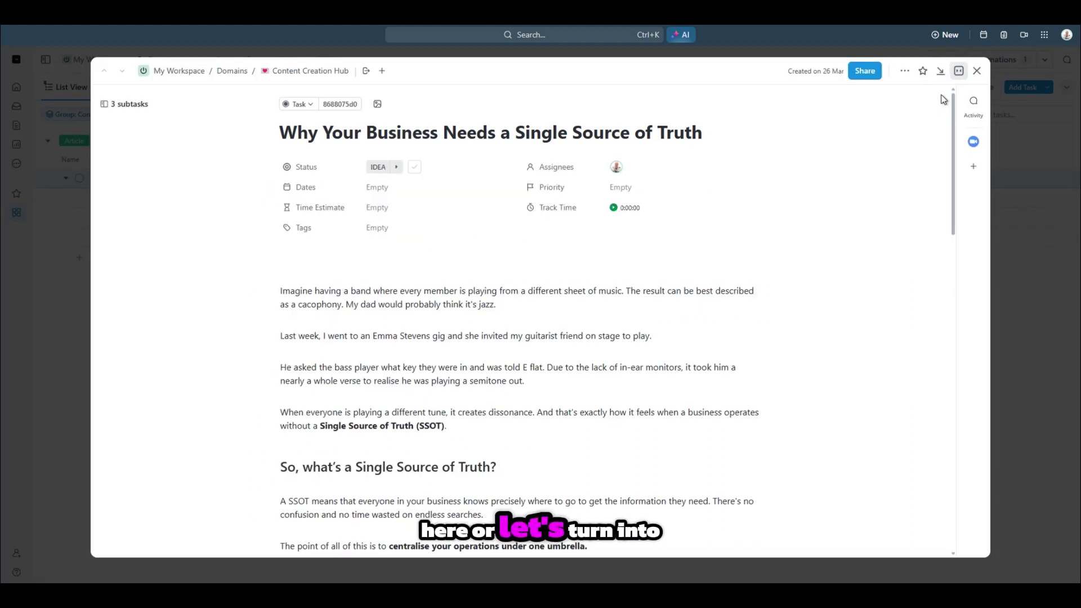
click(383, 169)
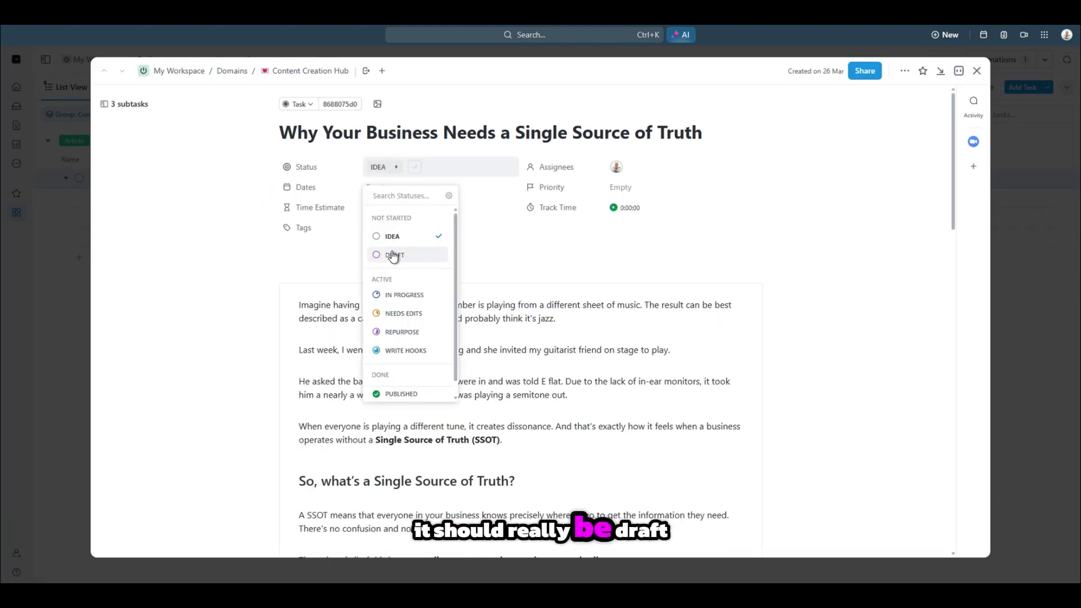
click(409, 297)
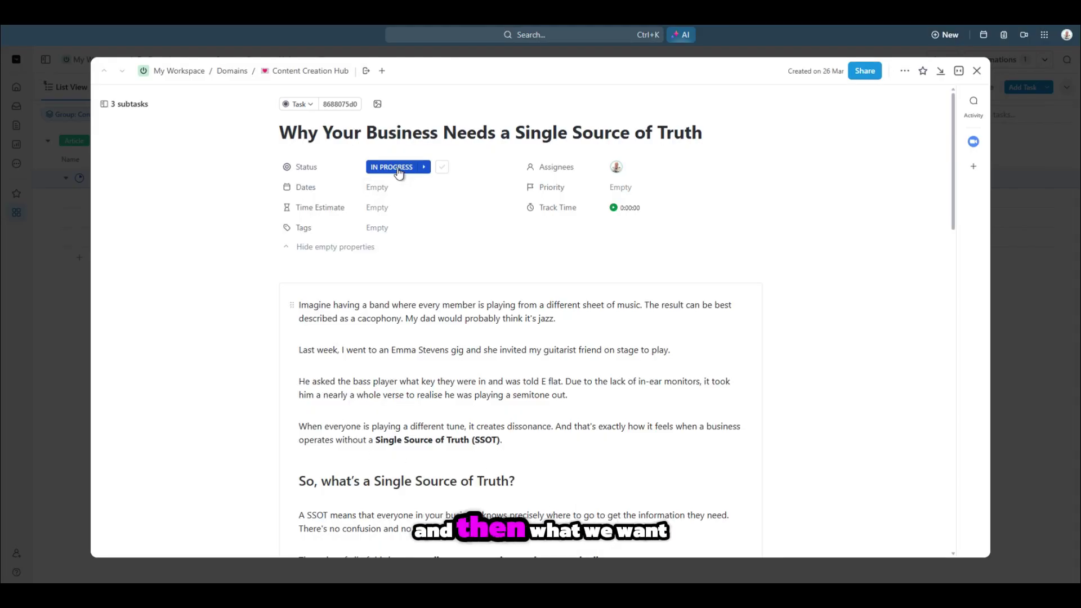
Set the article task's status to Repurpose and close the task
click(397, 167)
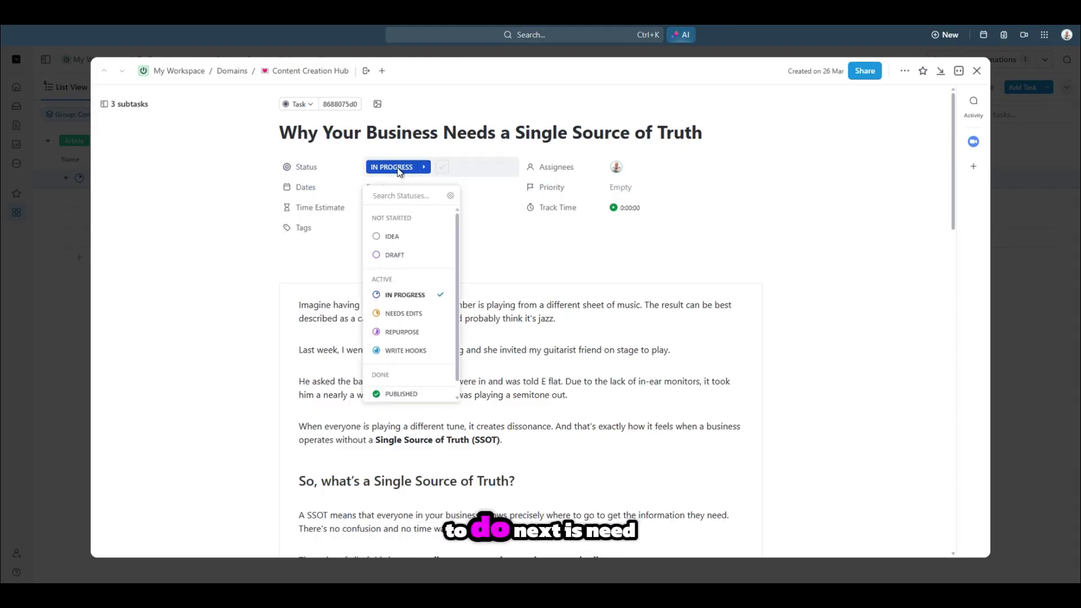
click(415, 335)
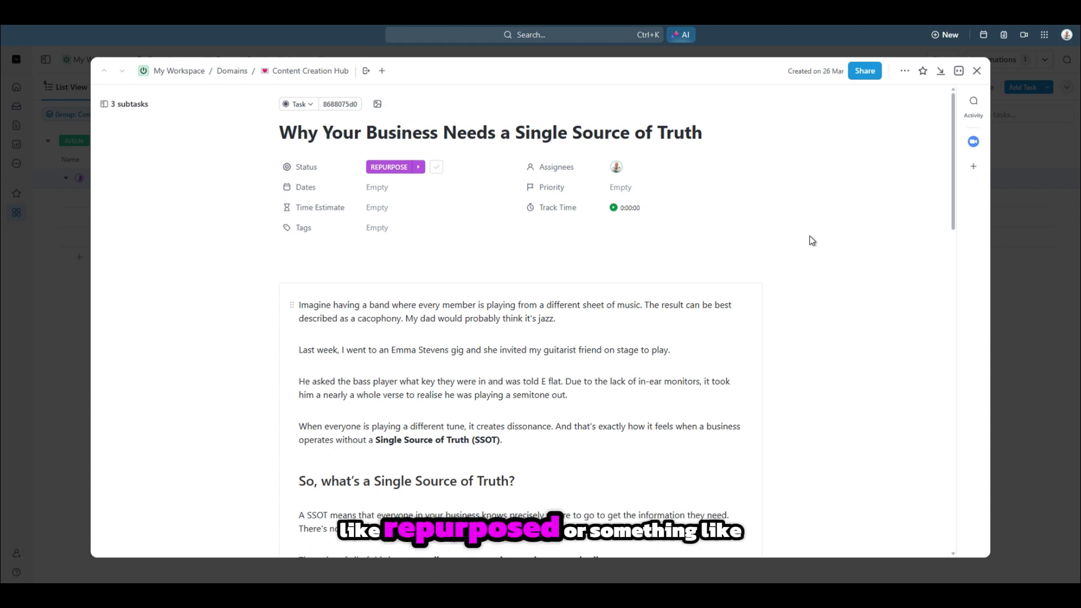
click(976, 72)
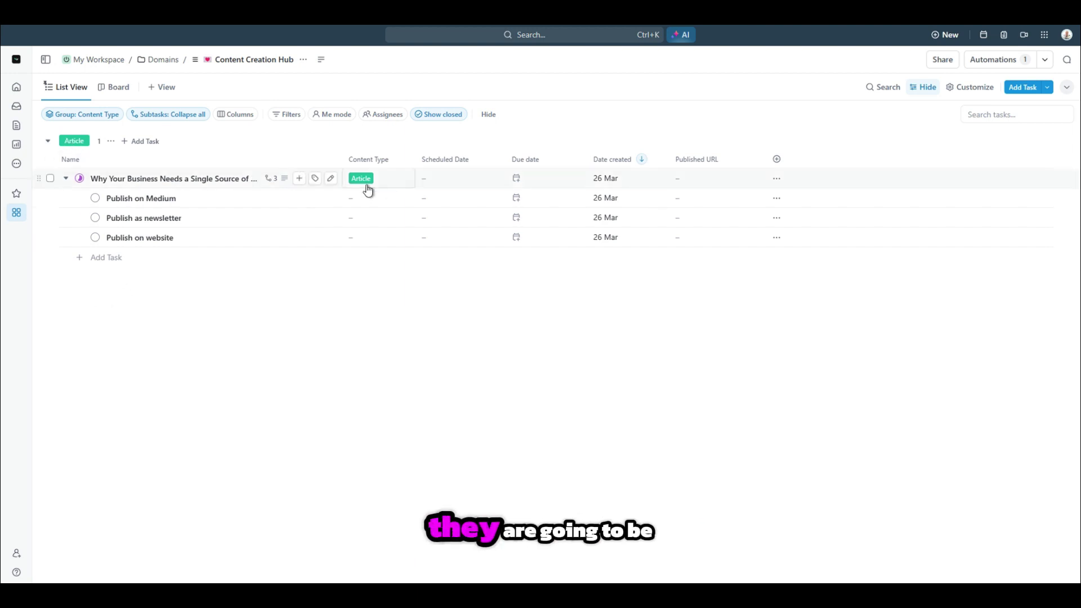
Check the Content Type options available for the article in the Content Creation Hub list
click(393, 183)
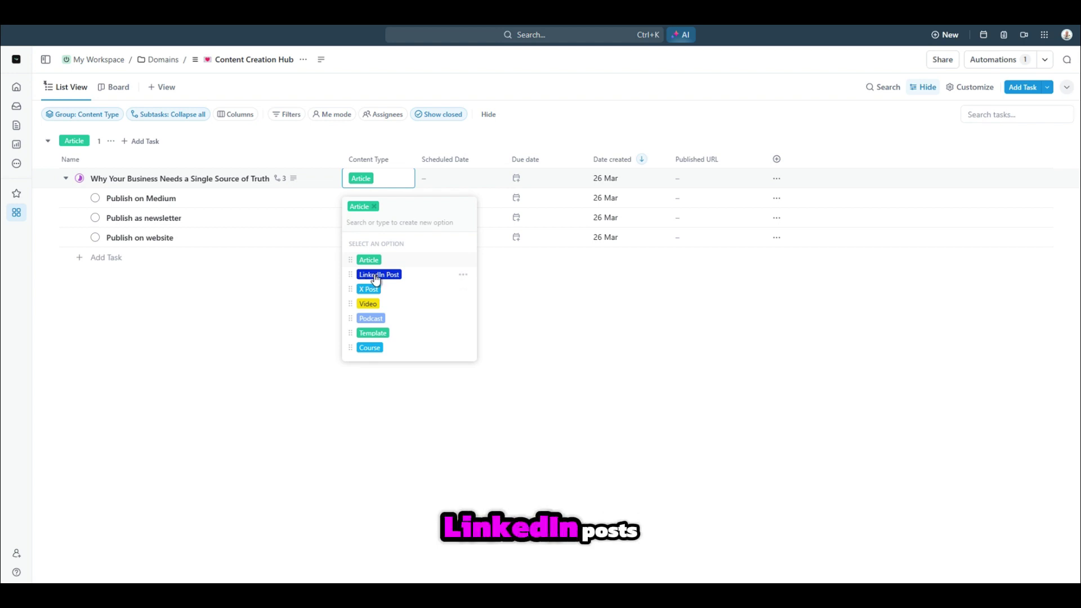
click(248, 360)
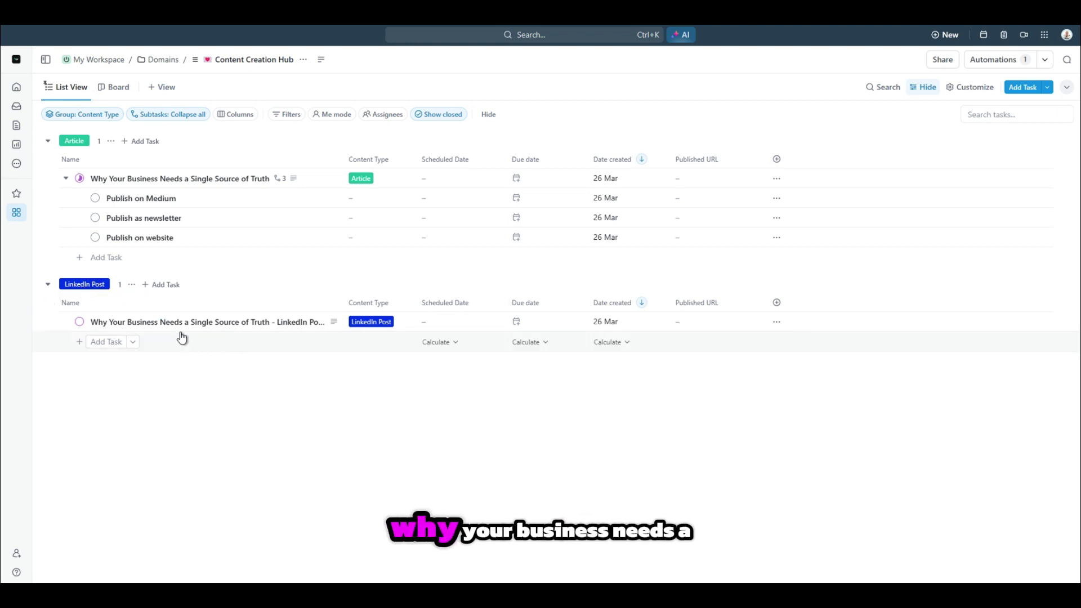
Open the article's LinkedIn Posts task and show its description expanded in the full-screen layout
click(202, 325)
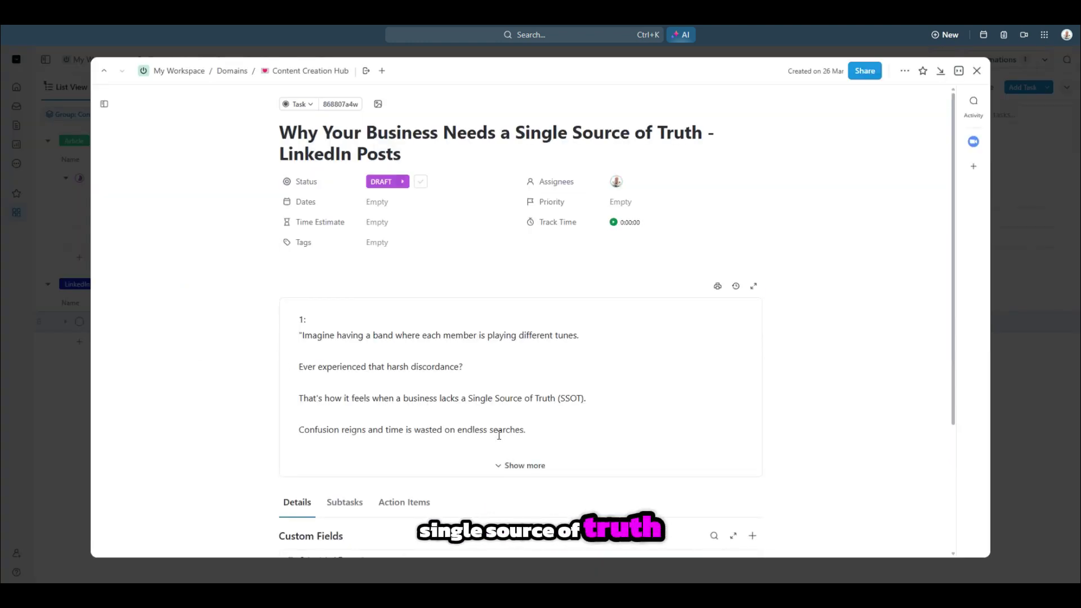
click(754, 286)
click(959, 71)
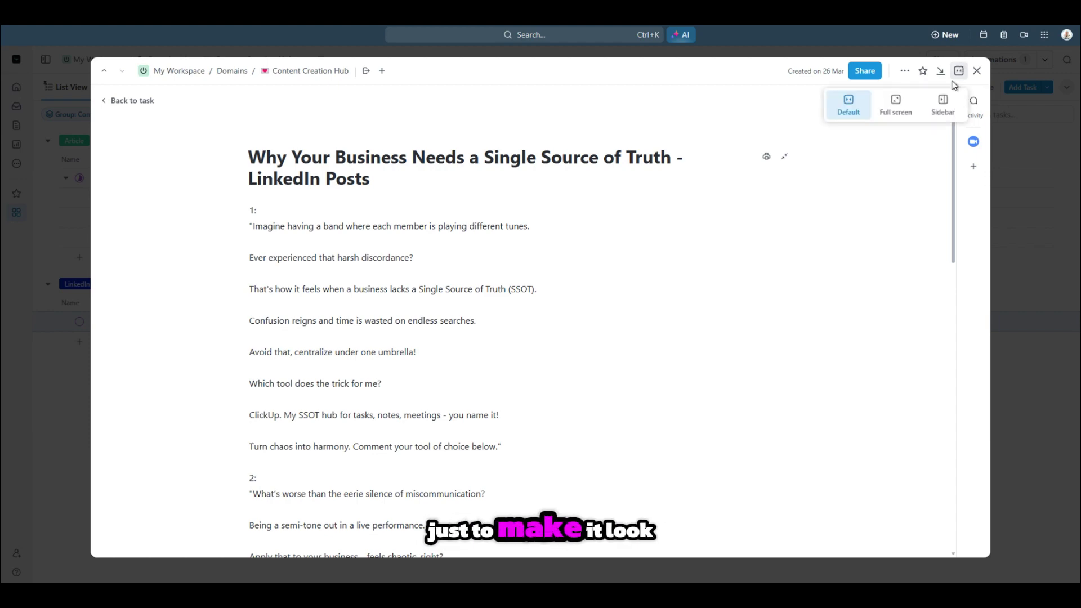
click(899, 110)
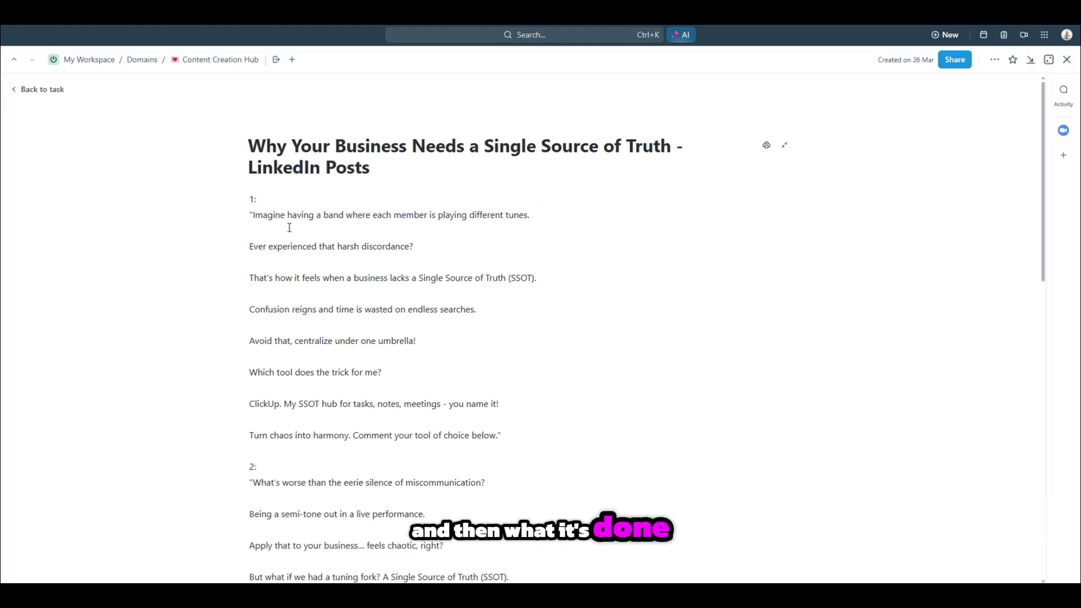
Read through the numbered LinkedIn posts in the description from first to last
scroll(289, 228, down, 15)
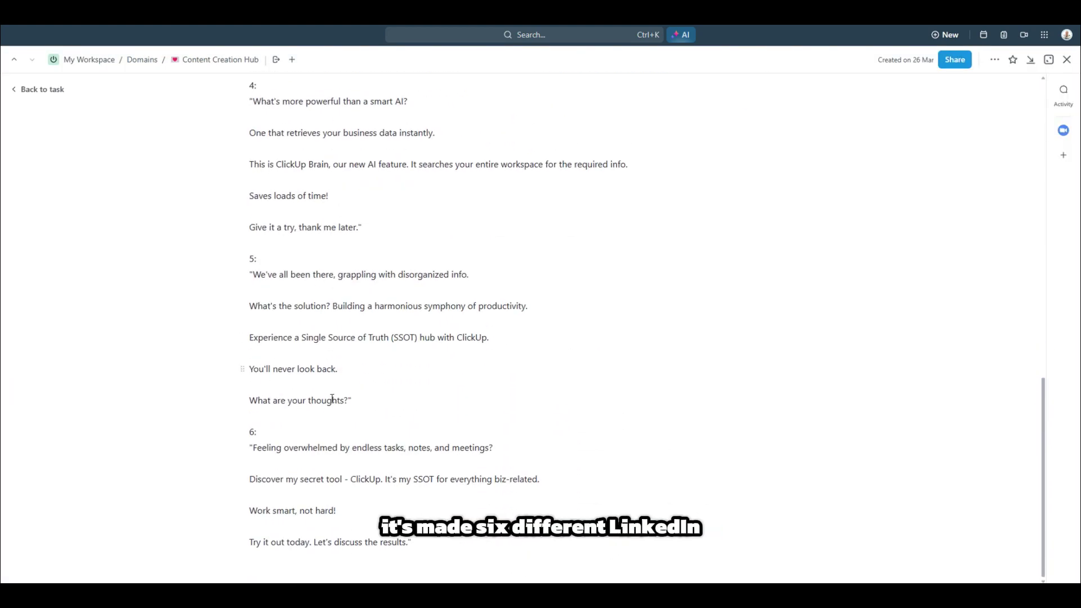
scroll(405, 403, up, 4)
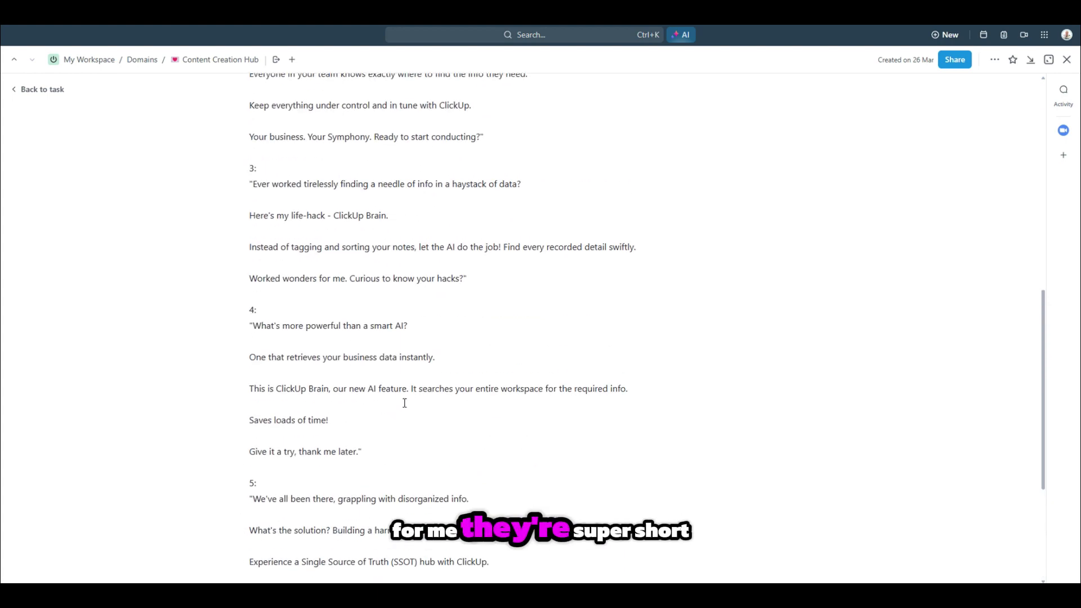
scroll(405, 403, up, 12)
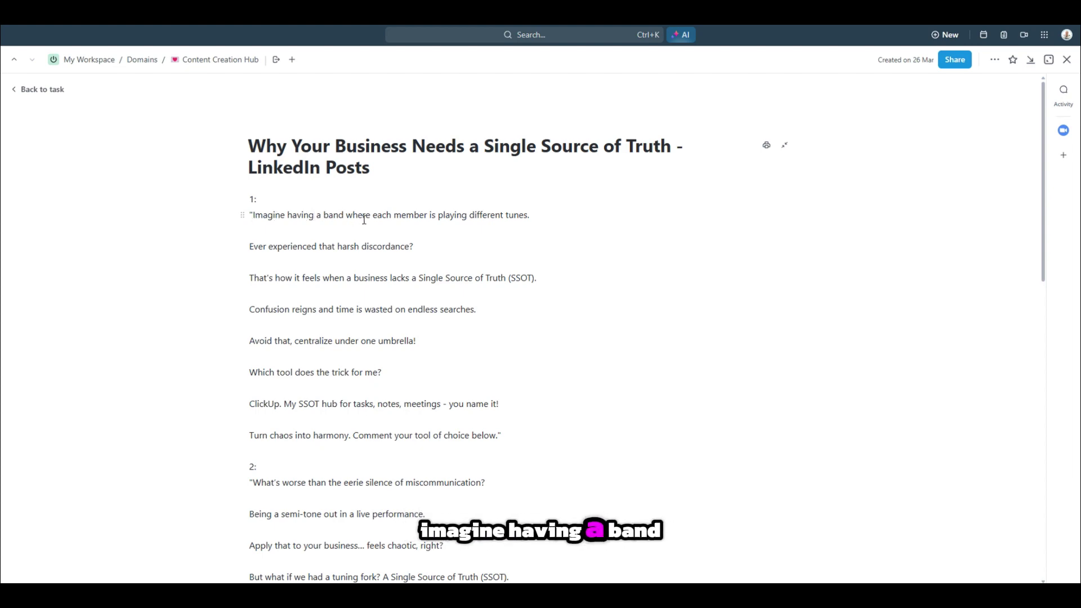
scroll(506, 242, down, 6)
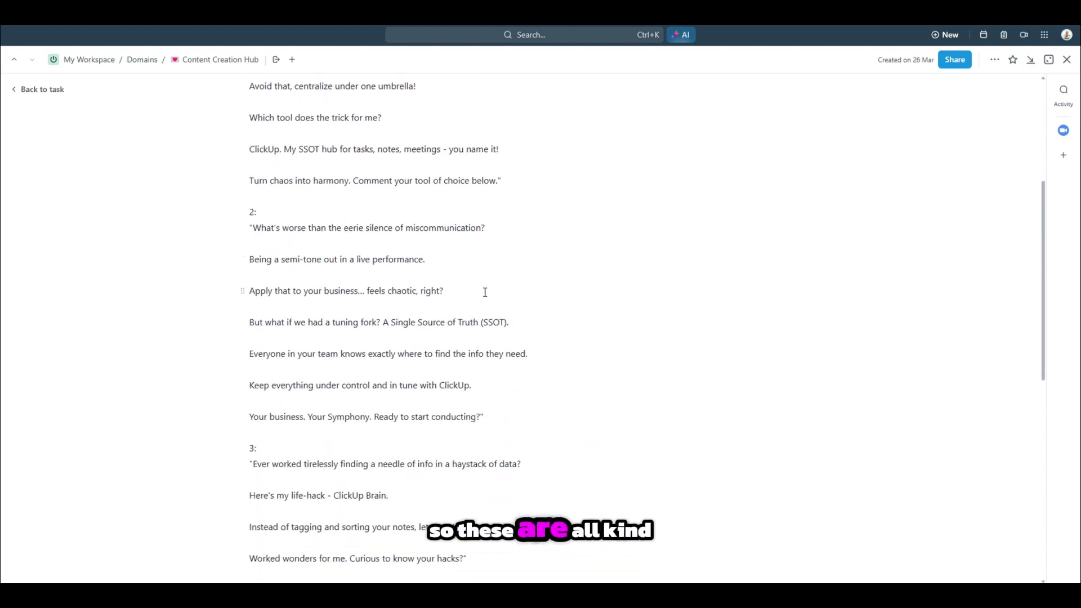
scroll(495, 306, down, 7)
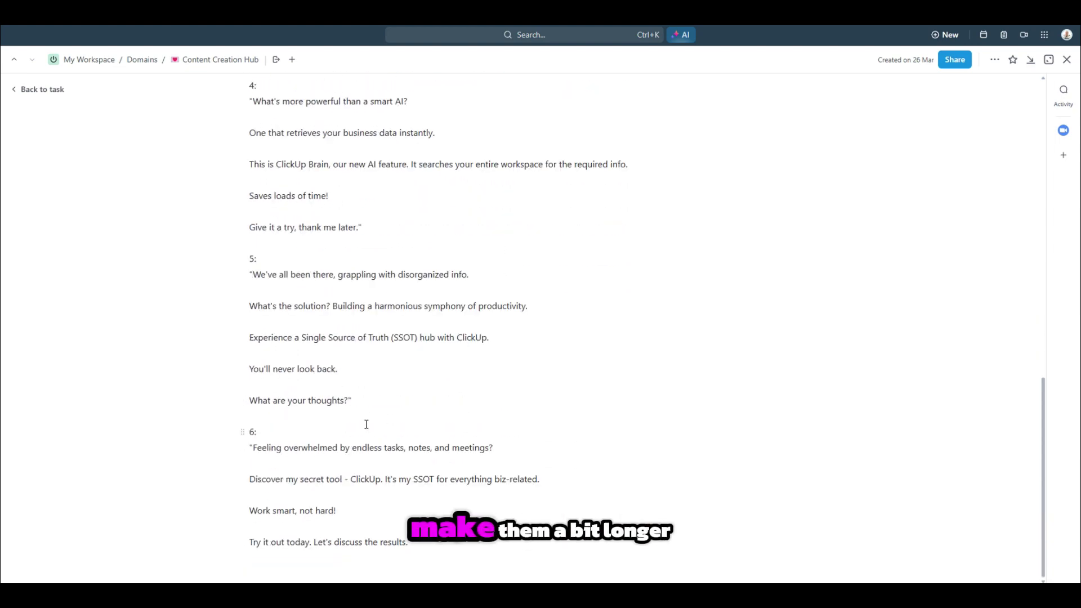
scroll(399, 430, up, 15)
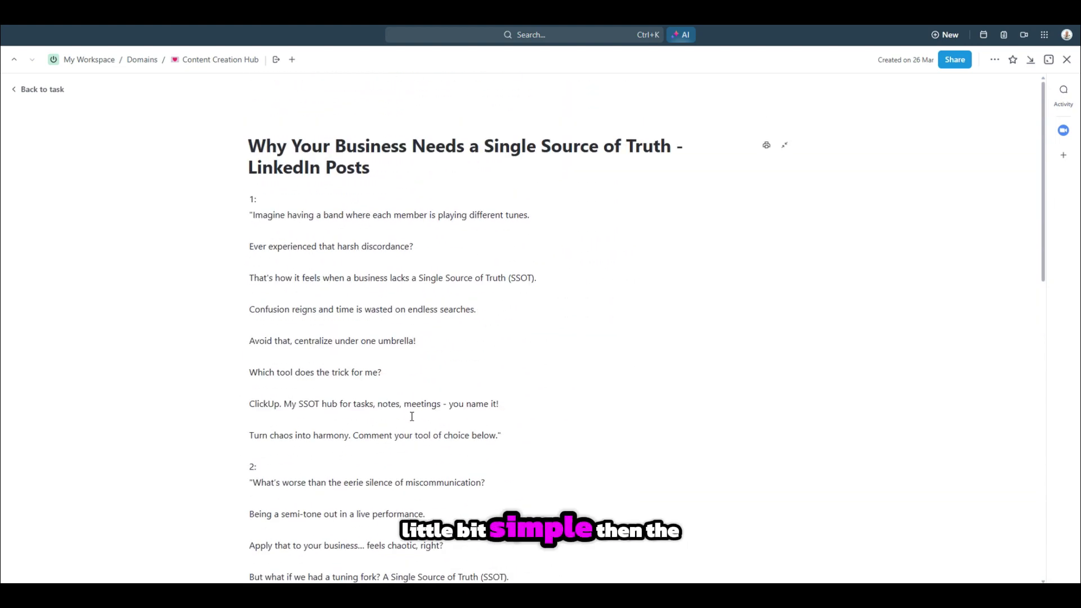
Collapse the LinkedIn Posts description to the normal task view and open the task's status choices
click(784, 145)
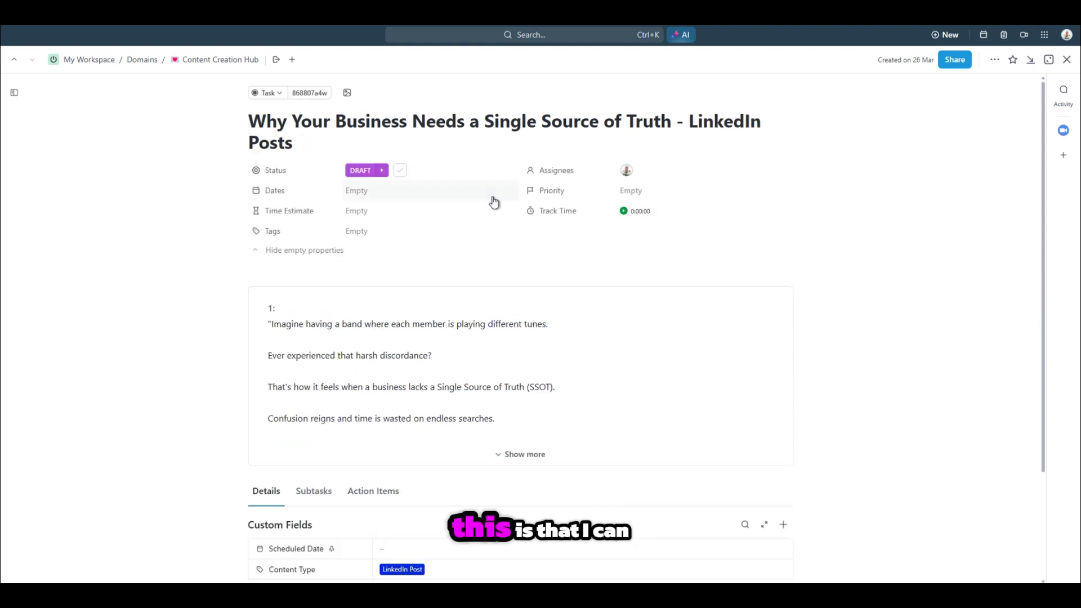
click(361, 172)
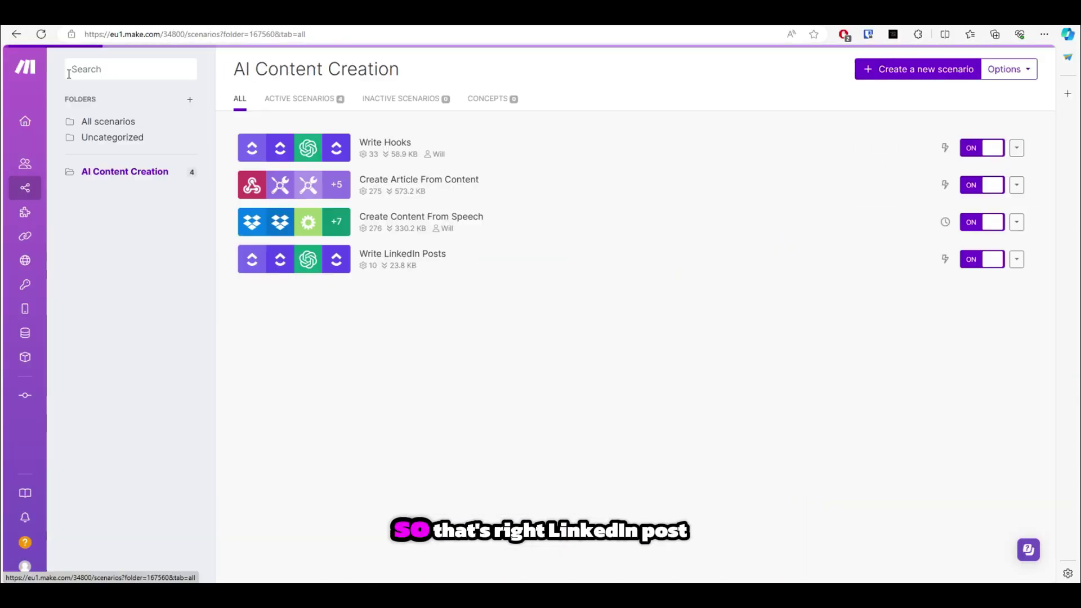
Open the Write Hooks scenario from the AI Content Creation folder
click(495, 149)
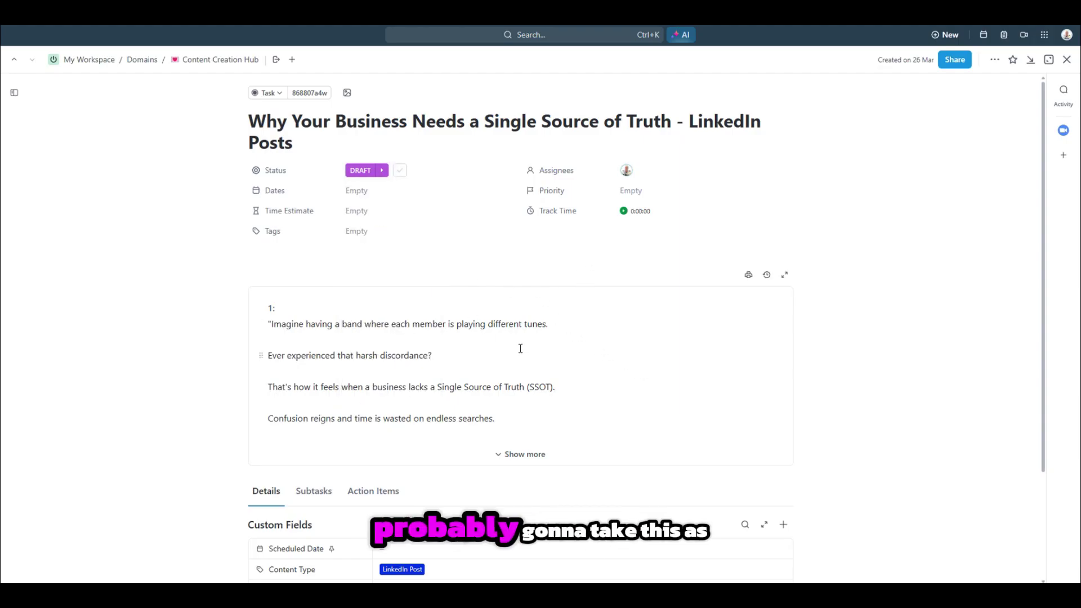
Switch to ClickUp, expand the full description of the LinkedIn Posts task, and set the task's status to Write Hooks
scroll(520, 349, down, 2)
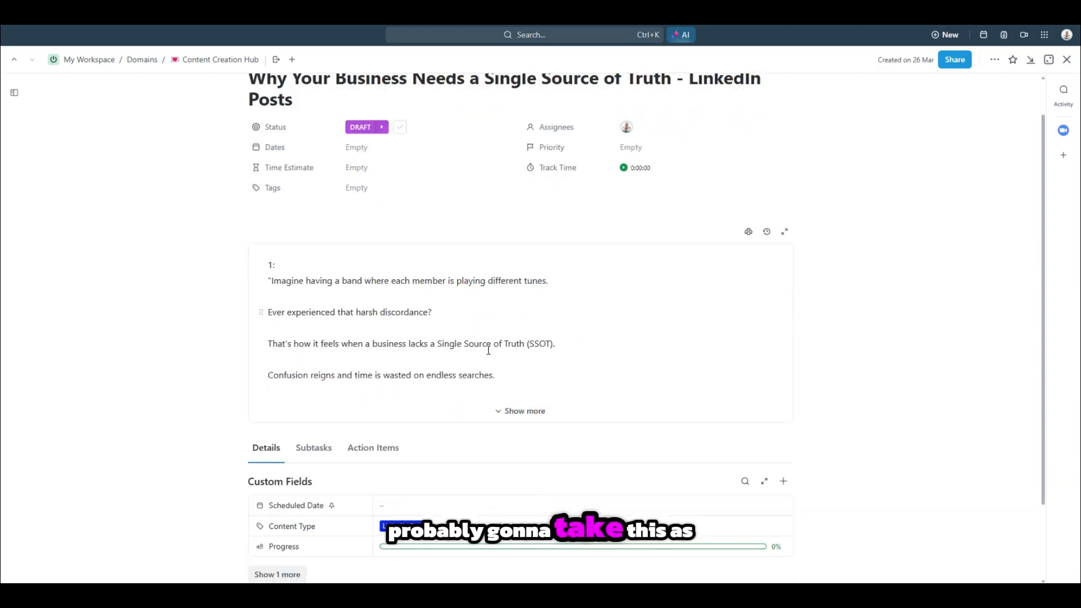
click(533, 377)
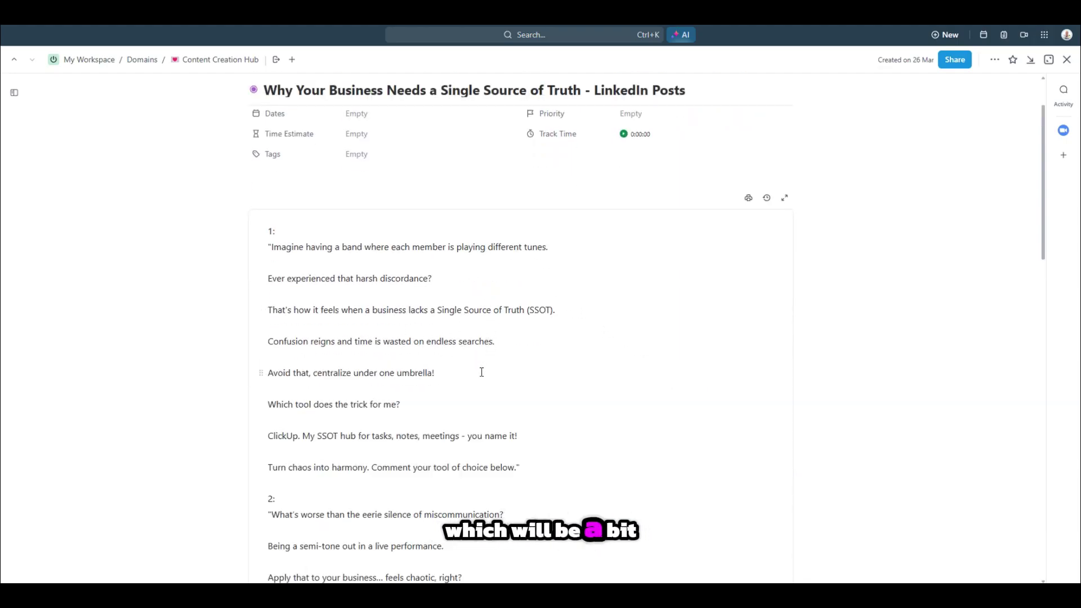
scroll(485, 277, up, 2)
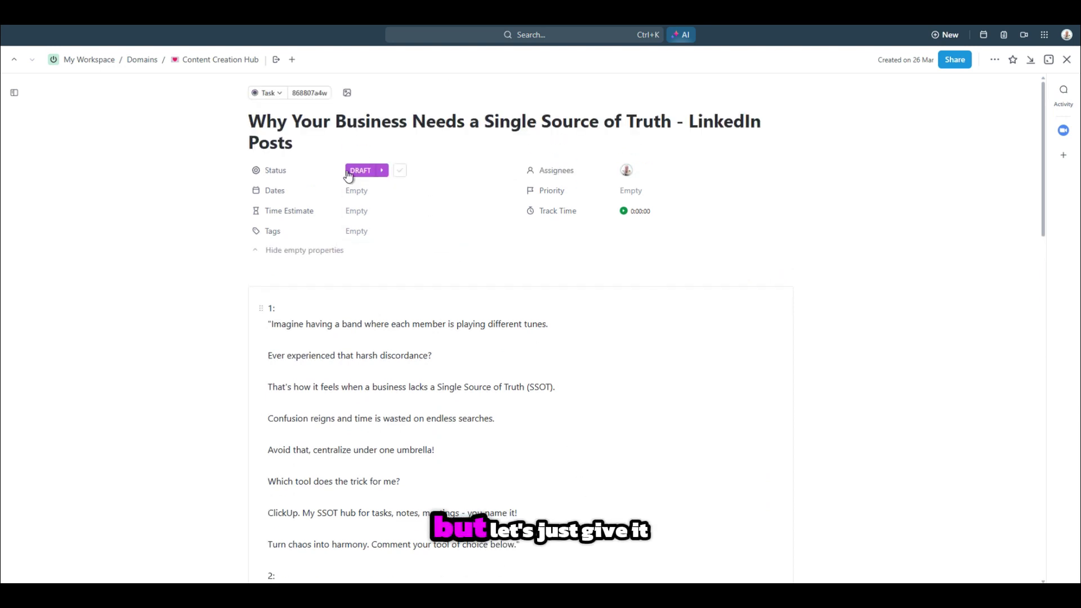
click(361, 172)
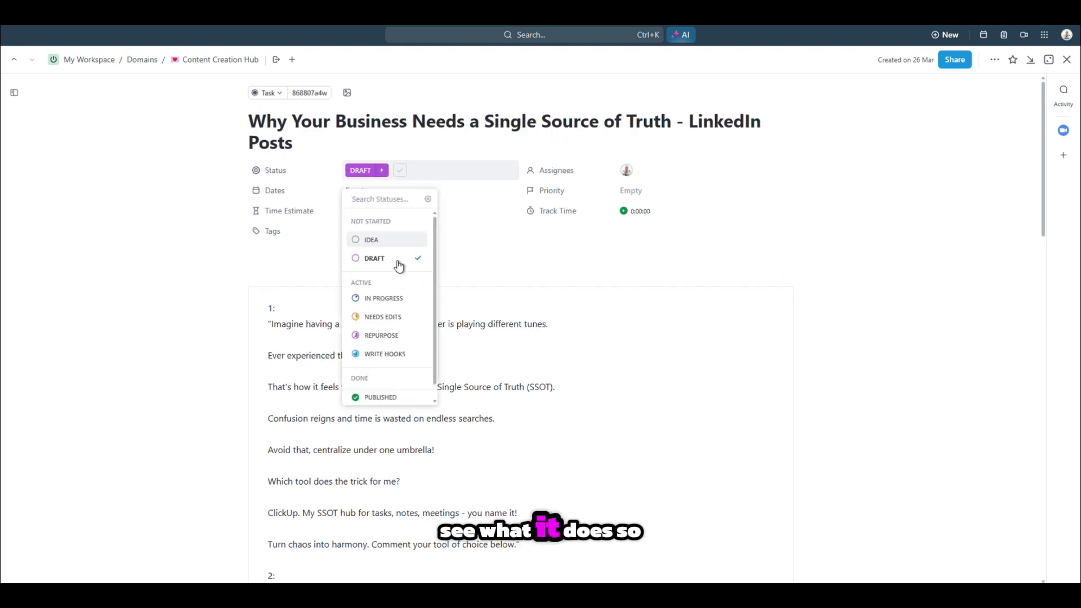
click(376, 354)
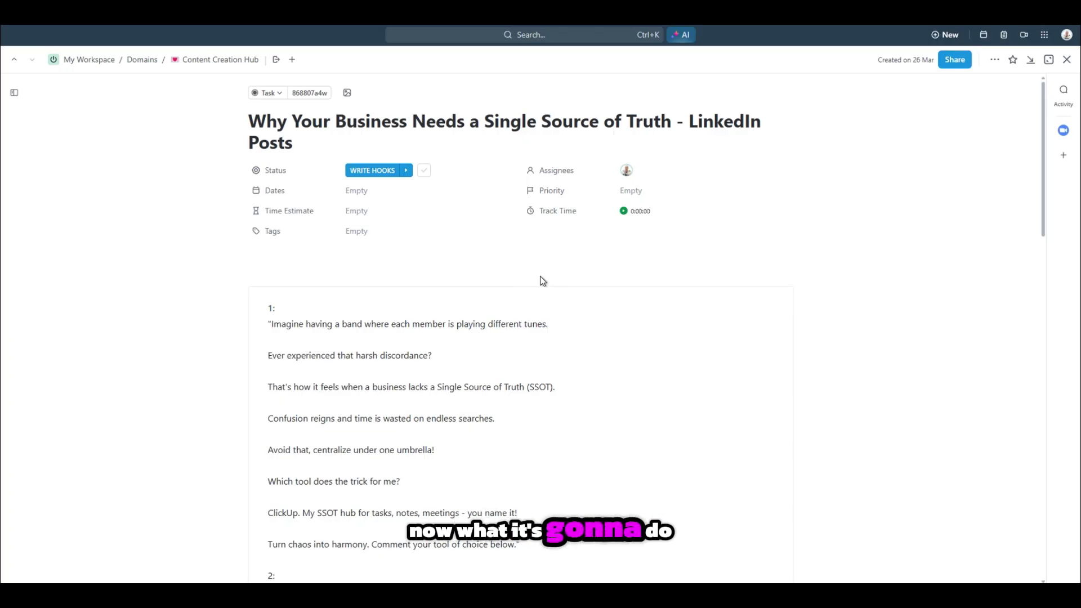
Show the LinkedIn Posts task's activity feed, and check the run of the Write Hooks scenario in Make
scroll(475, 325, down, 3)
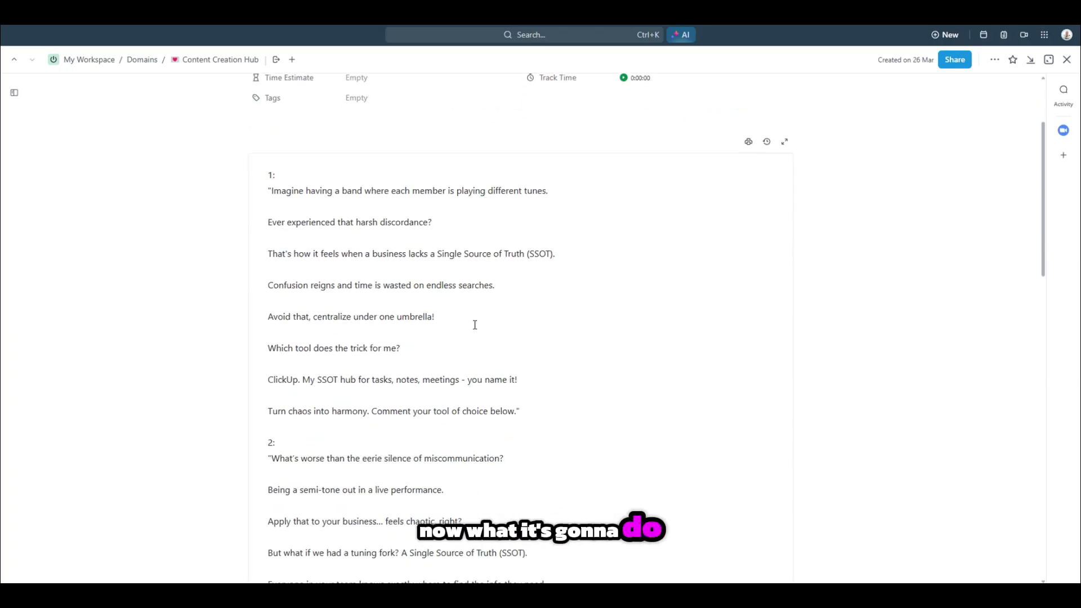
scroll(475, 325, up, 1)
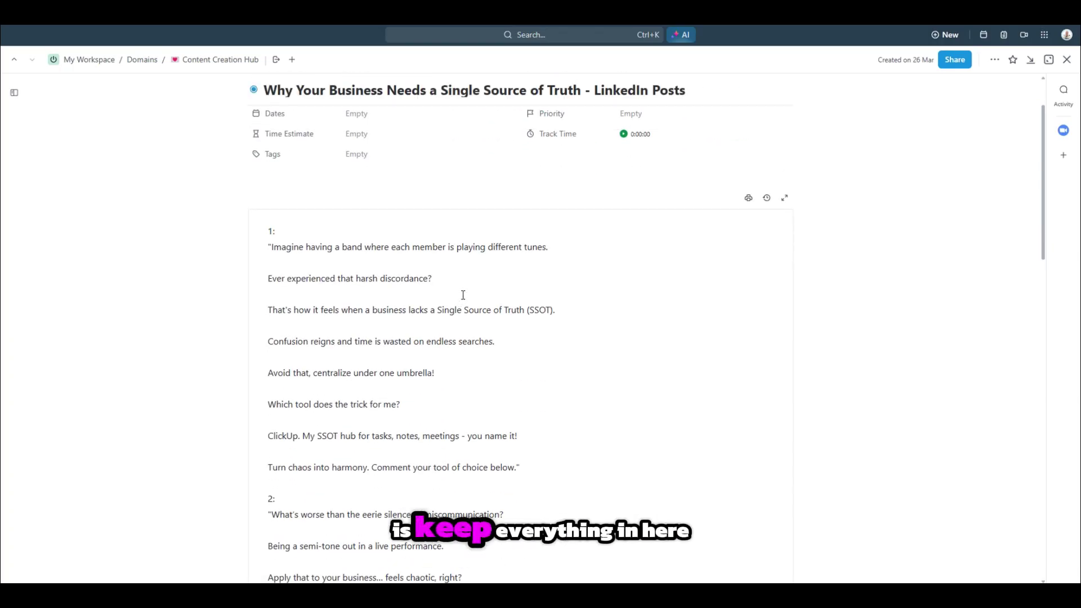
click(1065, 92)
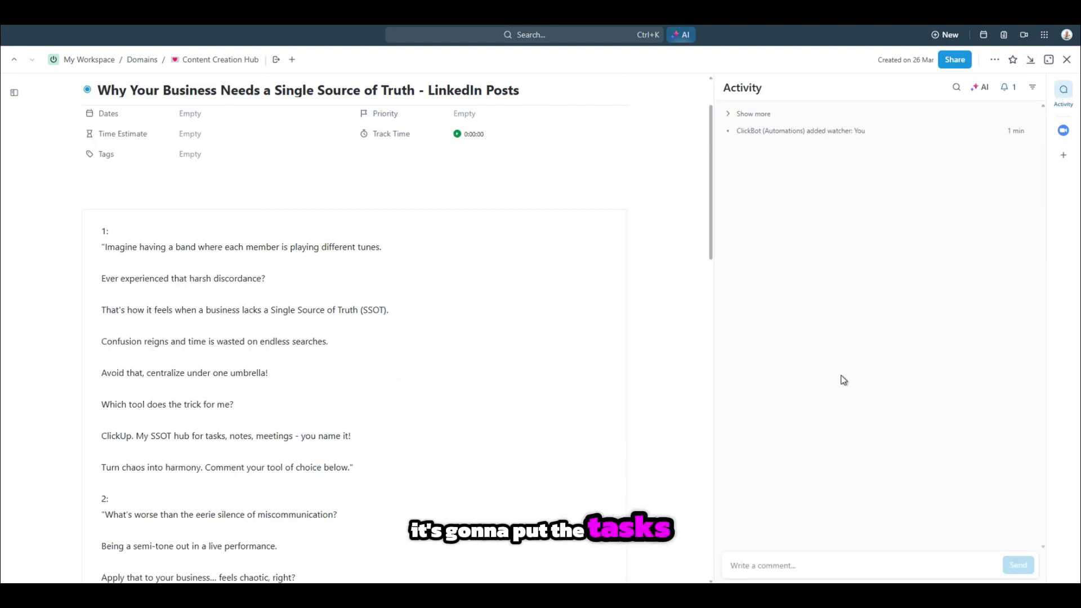
key(alt+Tab)
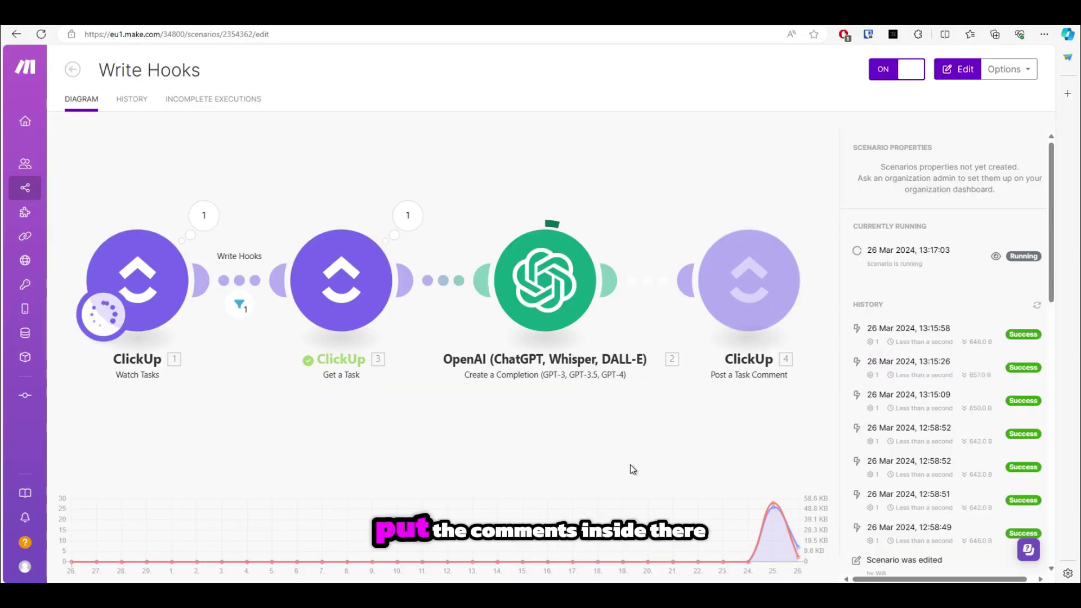
Return to ClickUp, review the hooks posted as a comment on the LinkedIn Posts task, and close the task
key(alt+Tab)
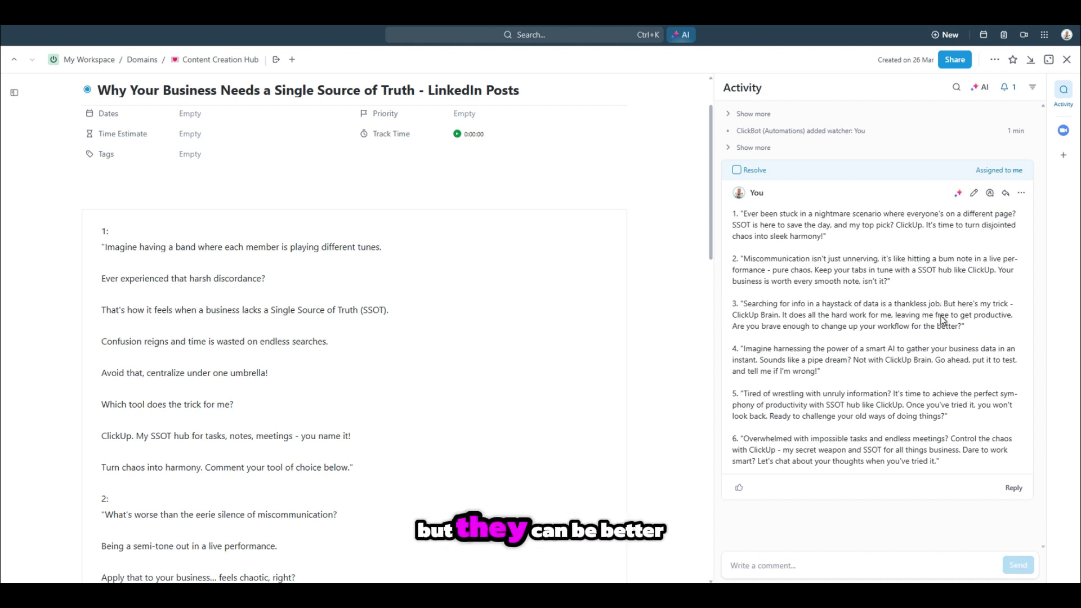
scroll(688, 325, up, 3)
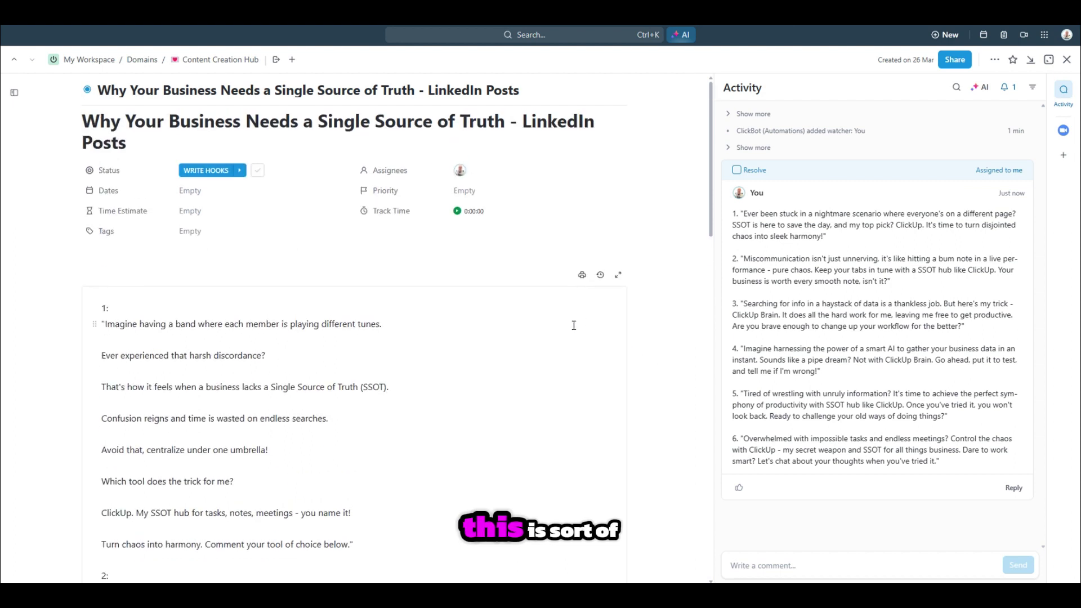
click(1067, 60)
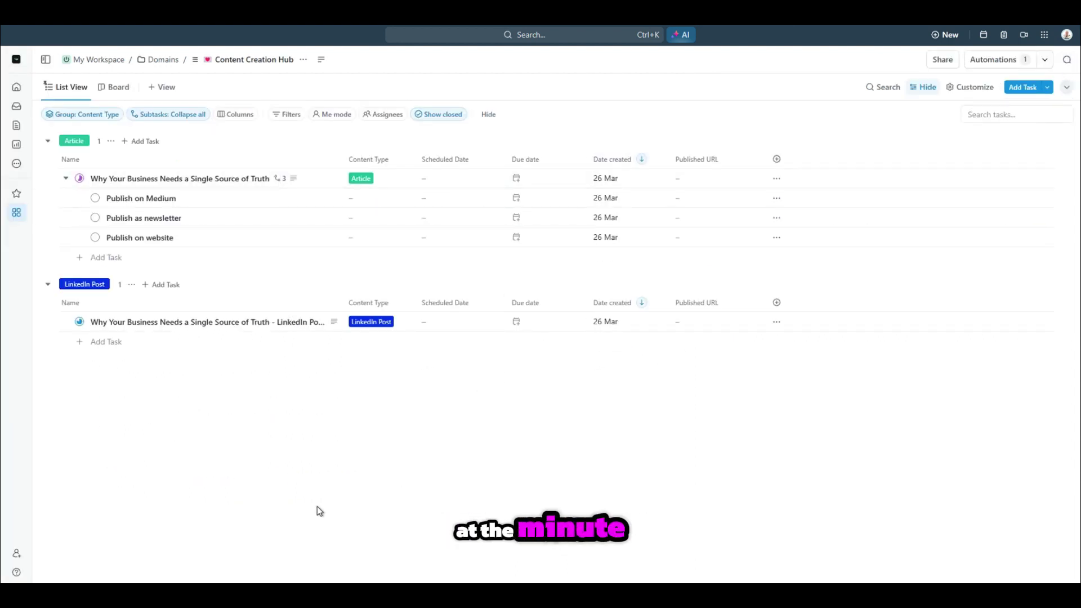